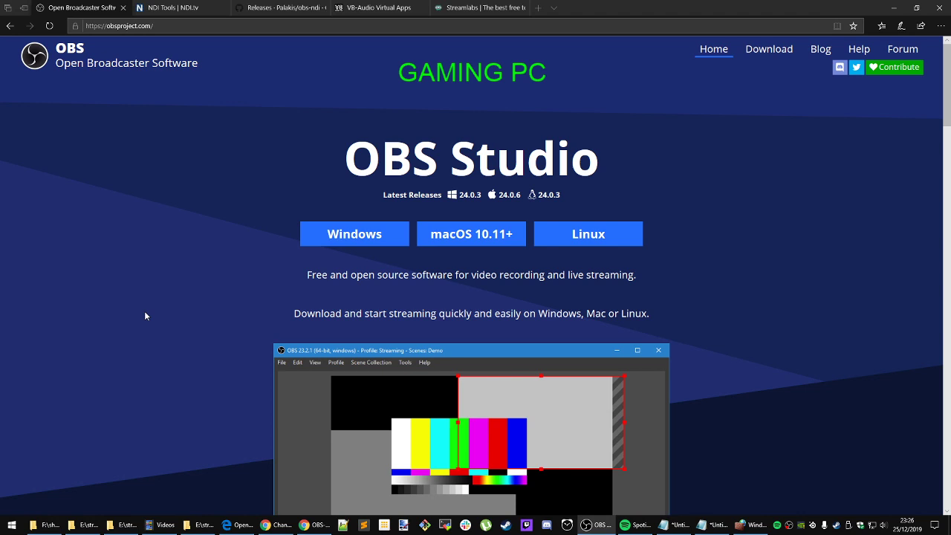
# Show the Notepad notes with firewall-rule steps and download links beside the OBS site in Edge
pyautogui.click(167, 146)
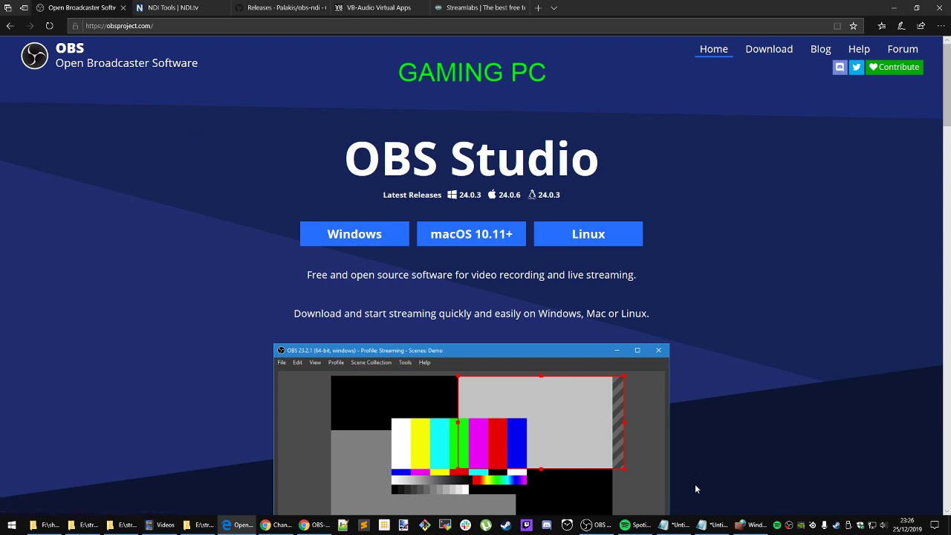
pyautogui.click(712, 523)
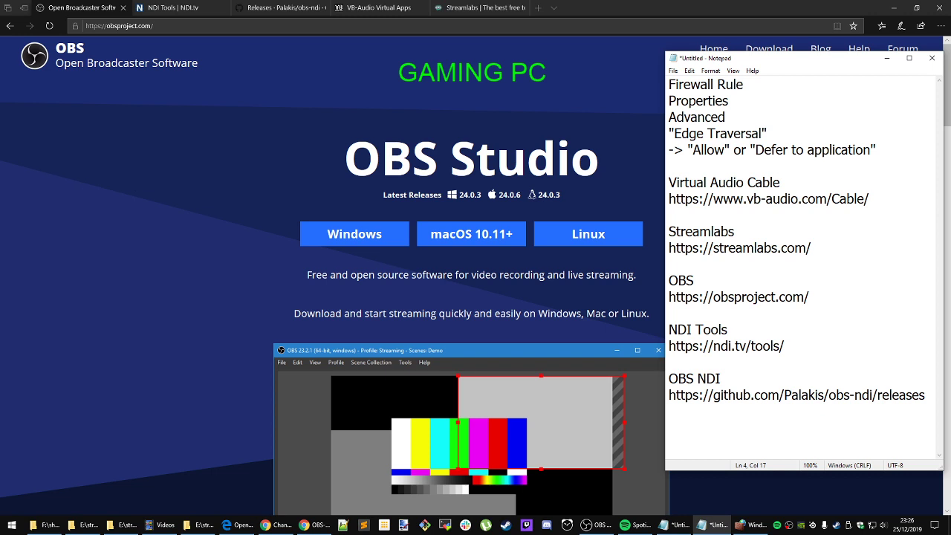
# Hide the Notepad notes, bring OBS Studio to the front and open its Tools menu
pyautogui.click(138, 172)
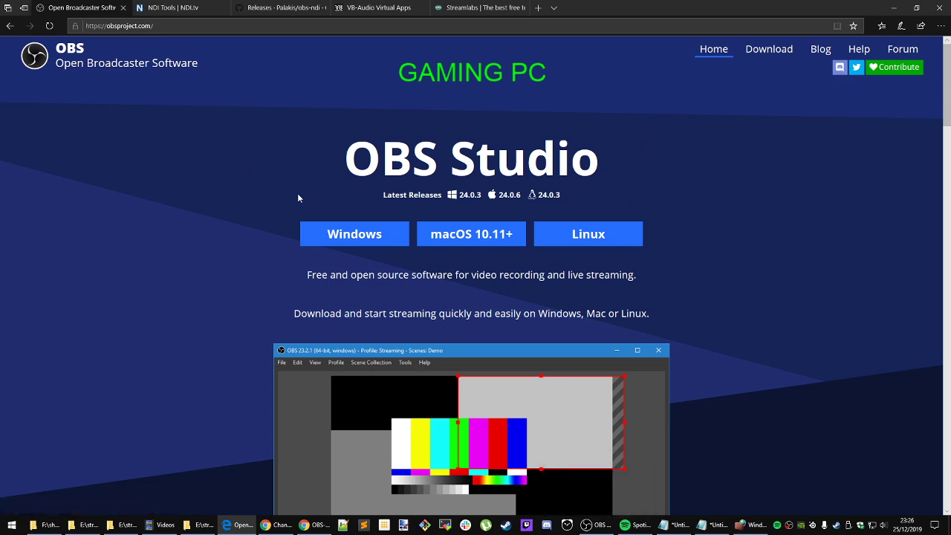
pyautogui.click(597, 525)
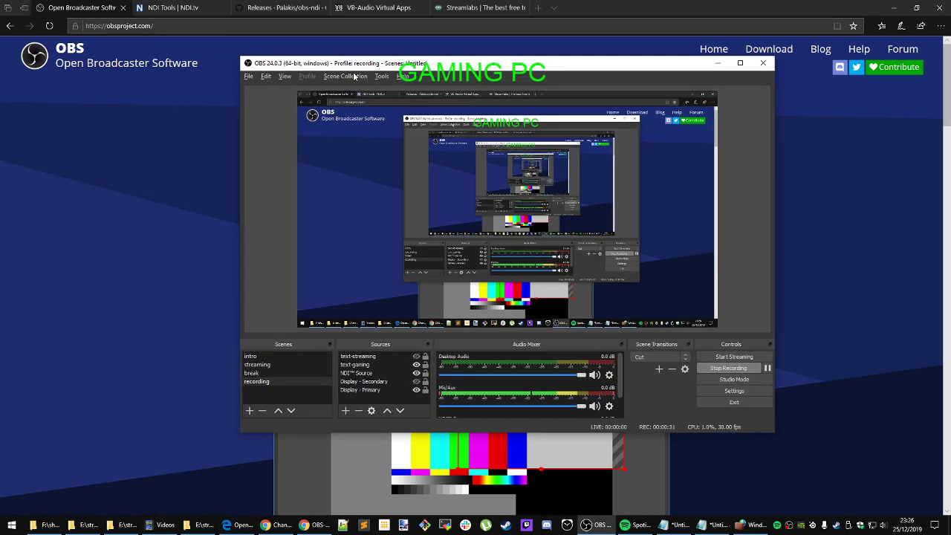
pyautogui.click(382, 77)
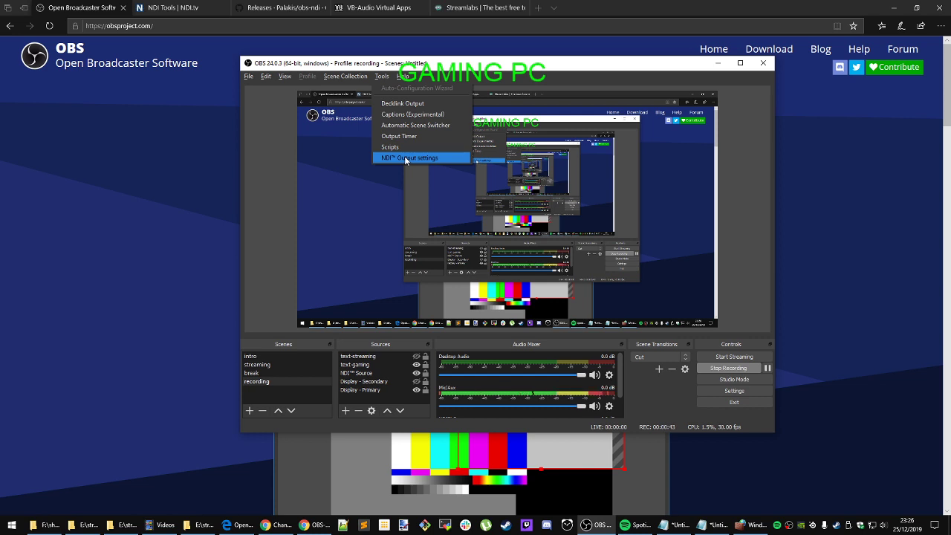
pyautogui.click(405, 158)
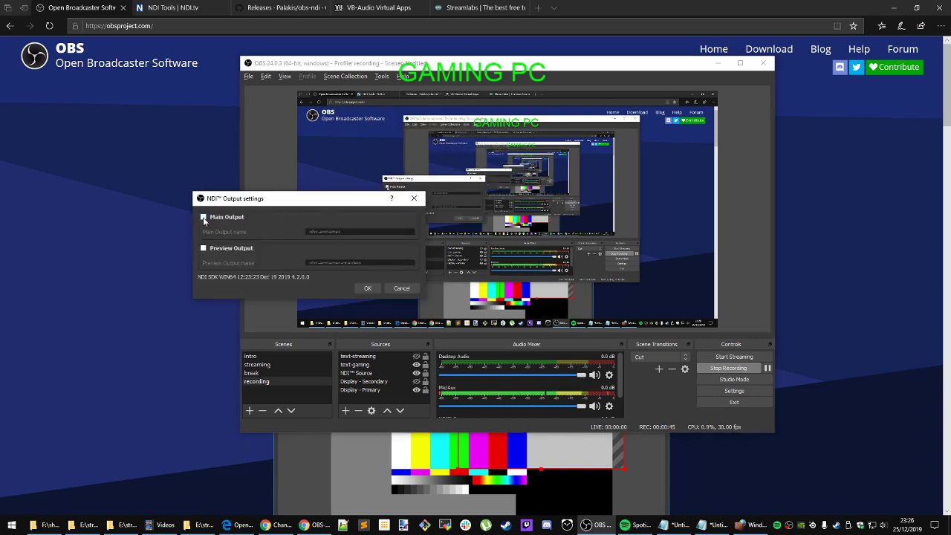
pyautogui.click(405, 286)
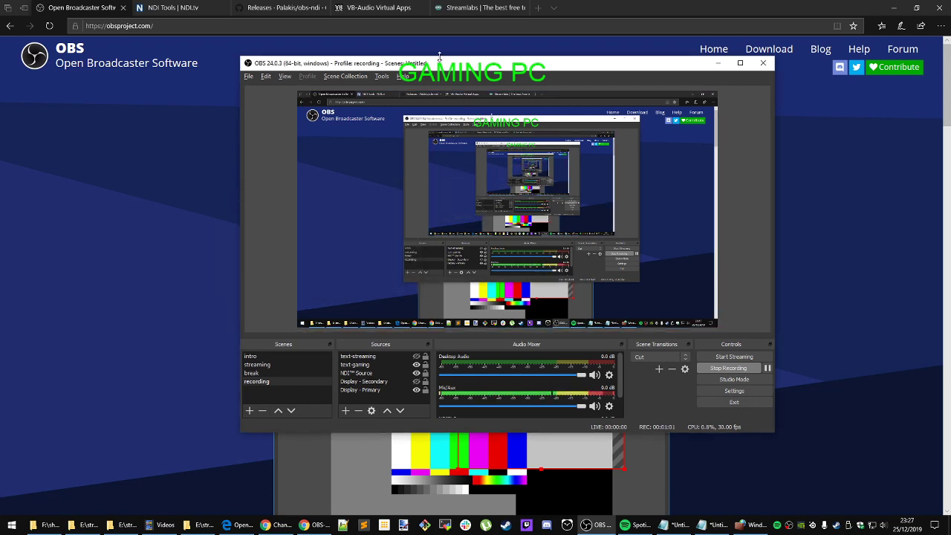
# Reposition and resize the OBS Studio window over the browser
pyautogui.moveTo(449, 68); pyautogui.dragTo(427, 75)
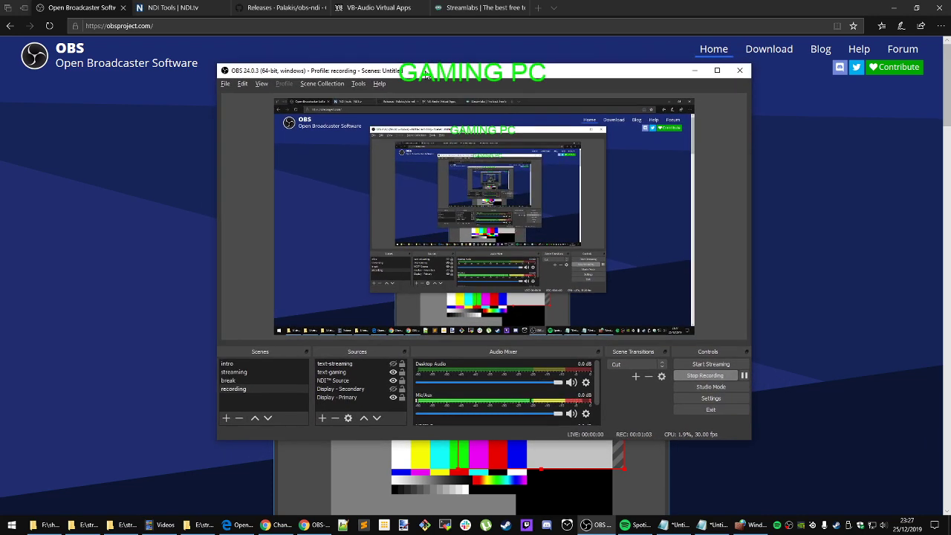
pyautogui.doubleClick(431, 74)
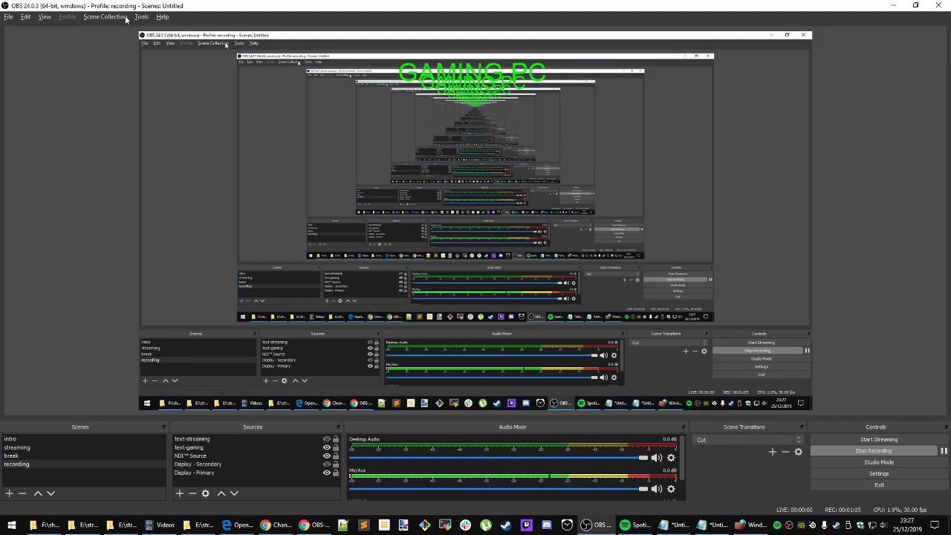
pyautogui.doubleClick(259, 8)
pyautogui.moveTo(452, 74); pyautogui.dragTo(0, 88)
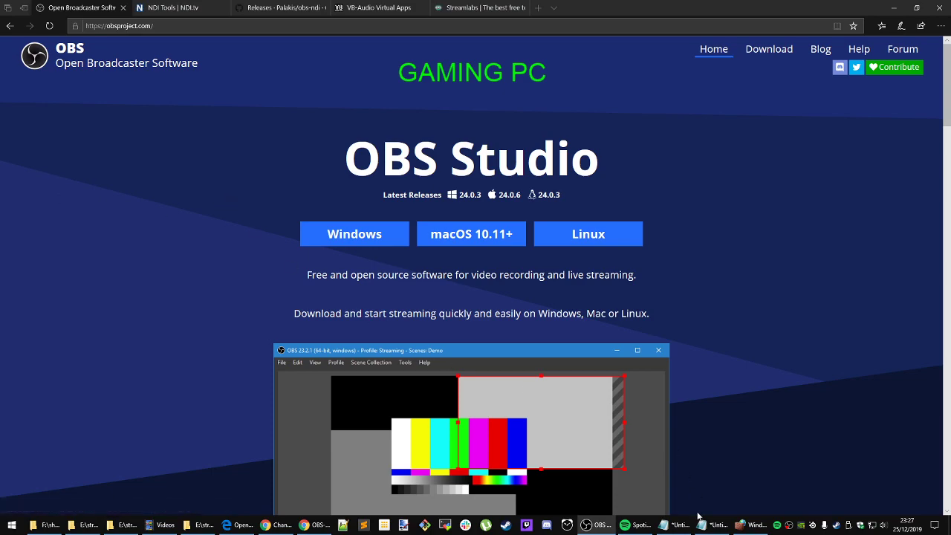
pyautogui.moveTo(0, 87); pyautogui.dragTo(520, 80)
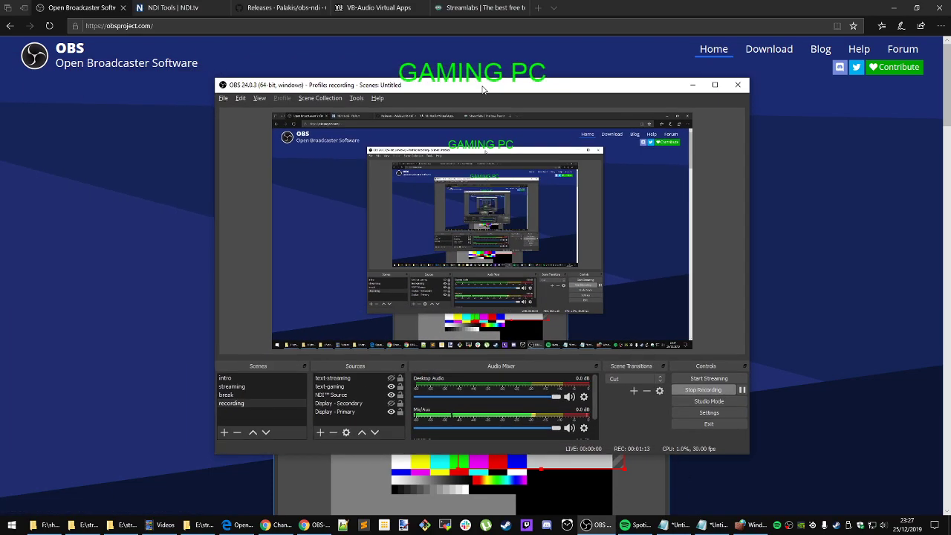
# Hide the text-gaming source so the overlay shows STREAMING PC, then restore the window size
pyautogui.doubleClick(520, 80)
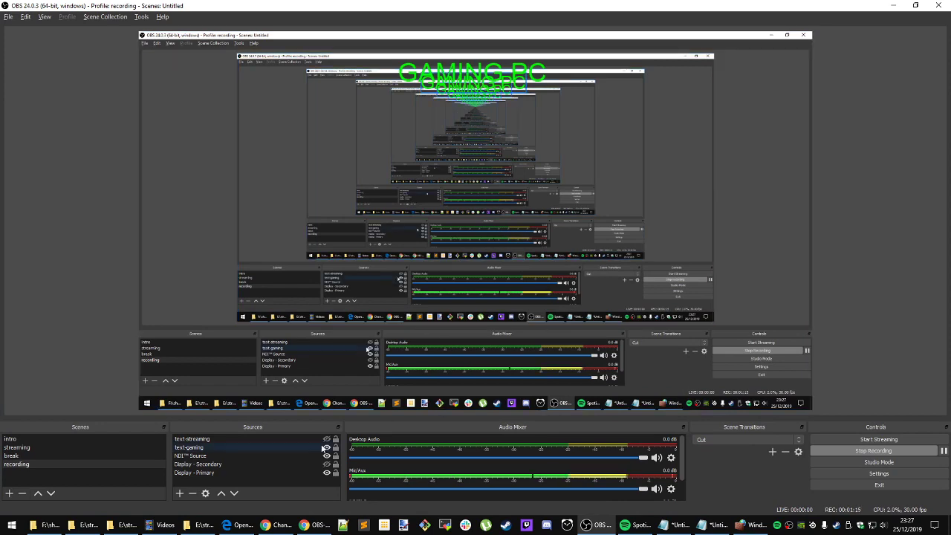
pyautogui.click(326, 438)
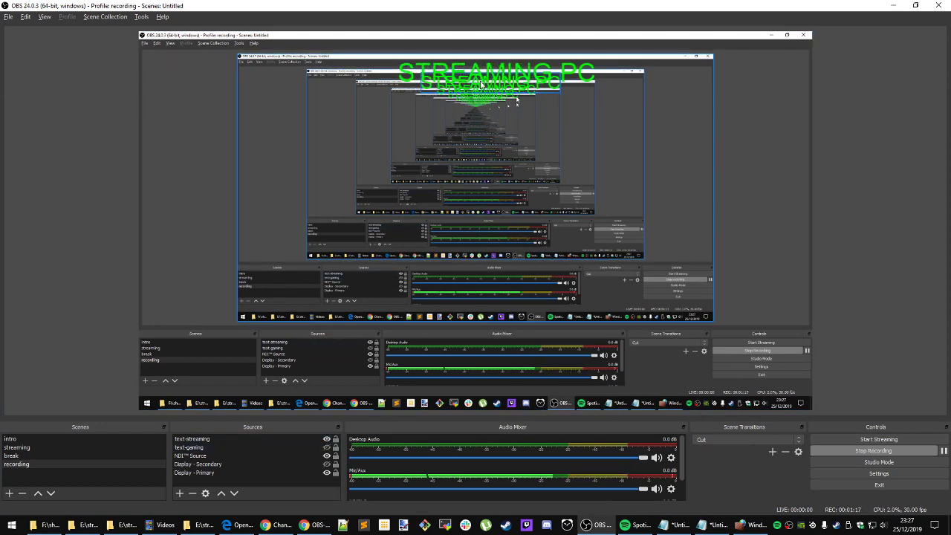
pyautogui.moveTo(435, 5); pyautogui.dragTo(319, 129)
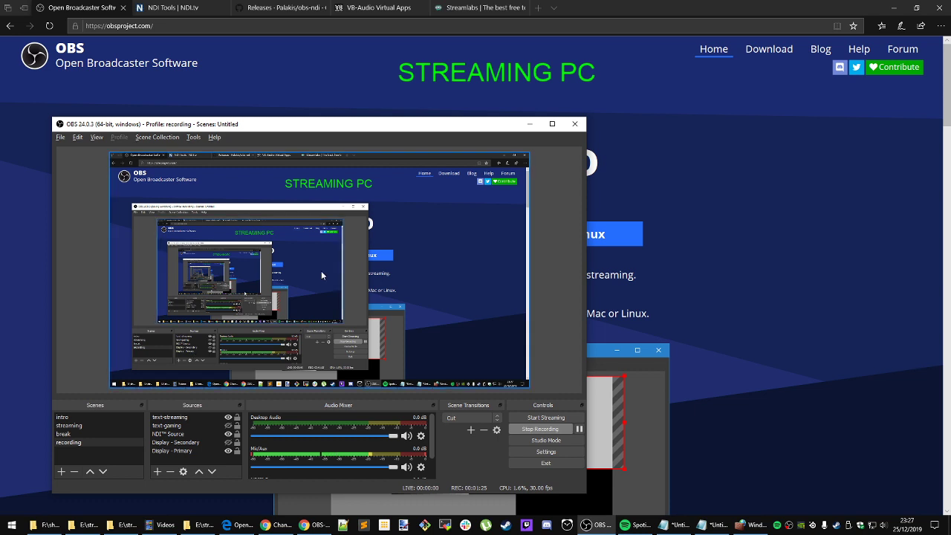
# Create 'NDI™ Source 2' in the recording scene receiving EPGAMER (obs-epgamer)
pyautogui.click(157, 471)
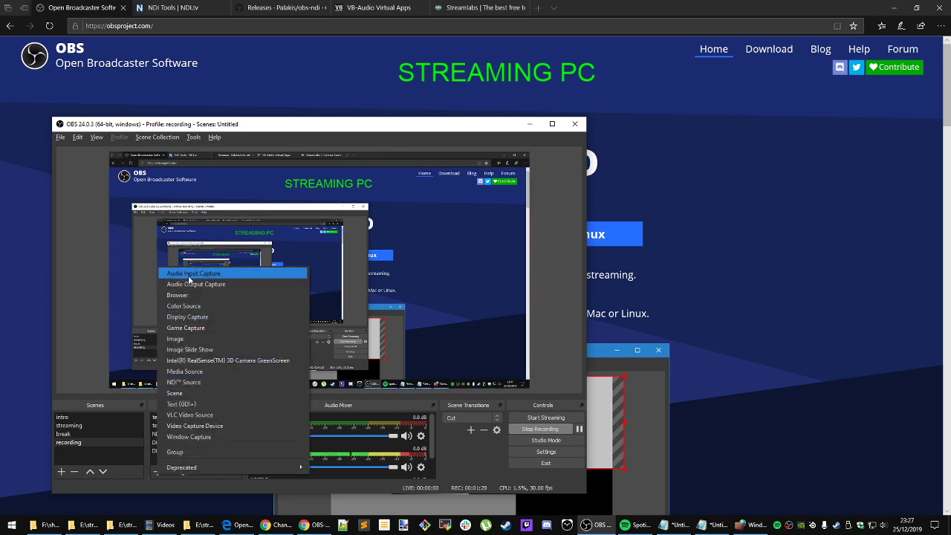
pyautogui.click(202, 385)
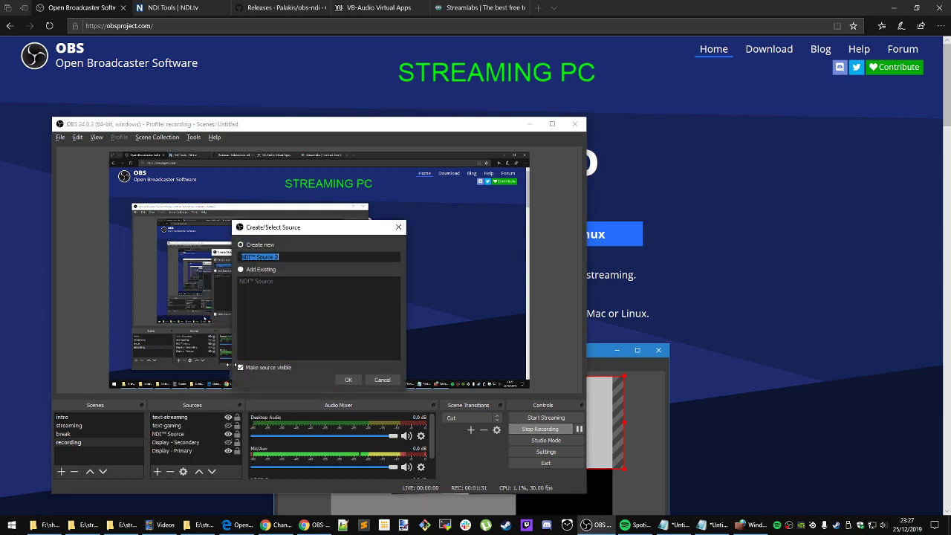
pyautogui.click(357, 384)
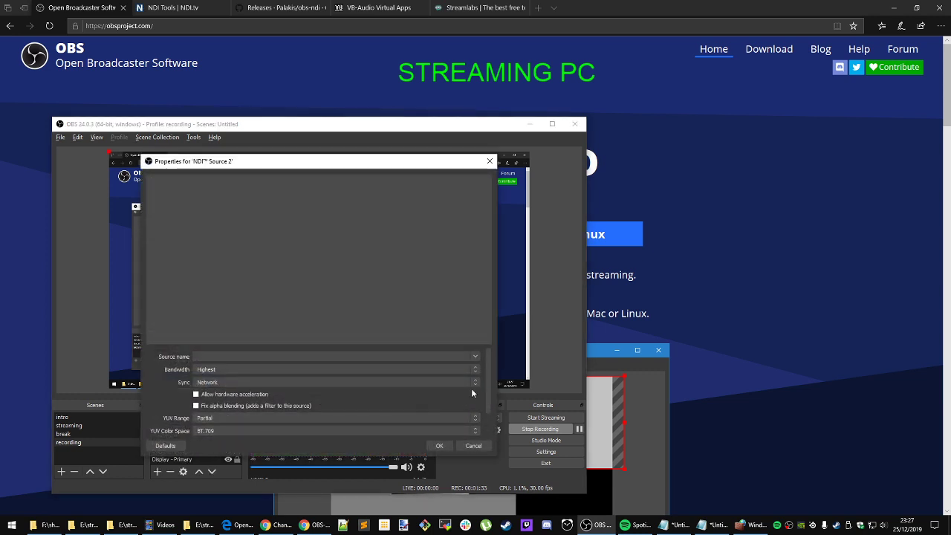
pyautogui.click(476, 358)
pyautogui.click(476, 358)
pyautogui.click(474, 357)
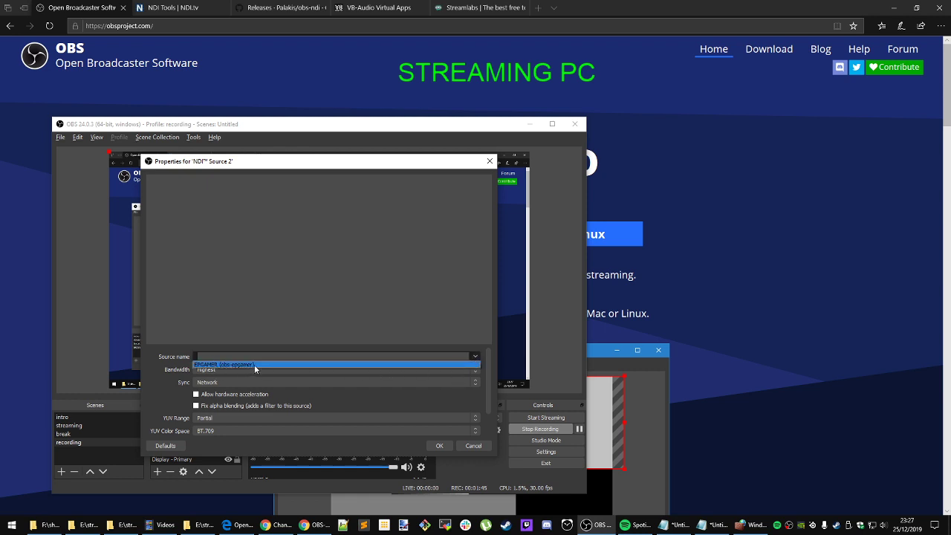
pyautogui.click(475, 364)
pyautogui.click(473, 446)
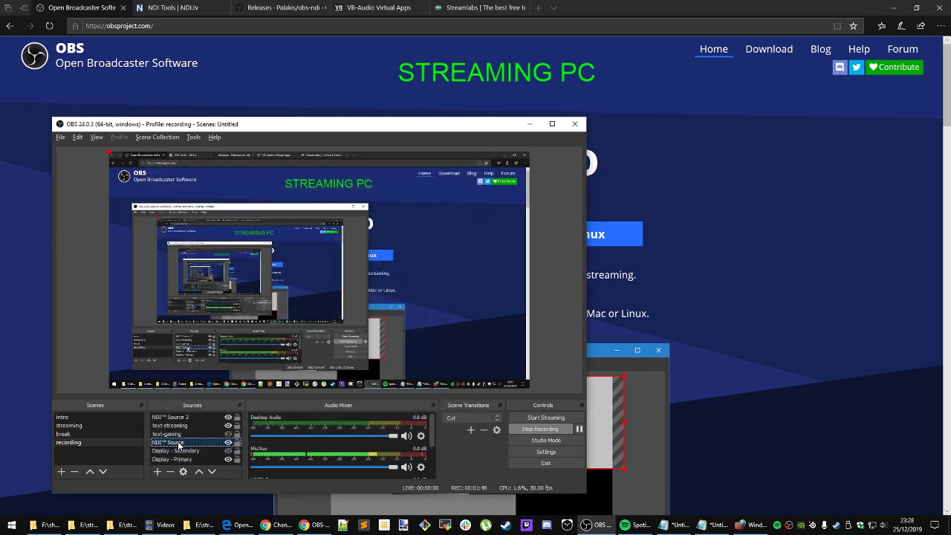
# Remove NDI™ Source and NDI™ Source 2 from the Sources list, confirming each removal
pyautogui.rightClick(180, 443)
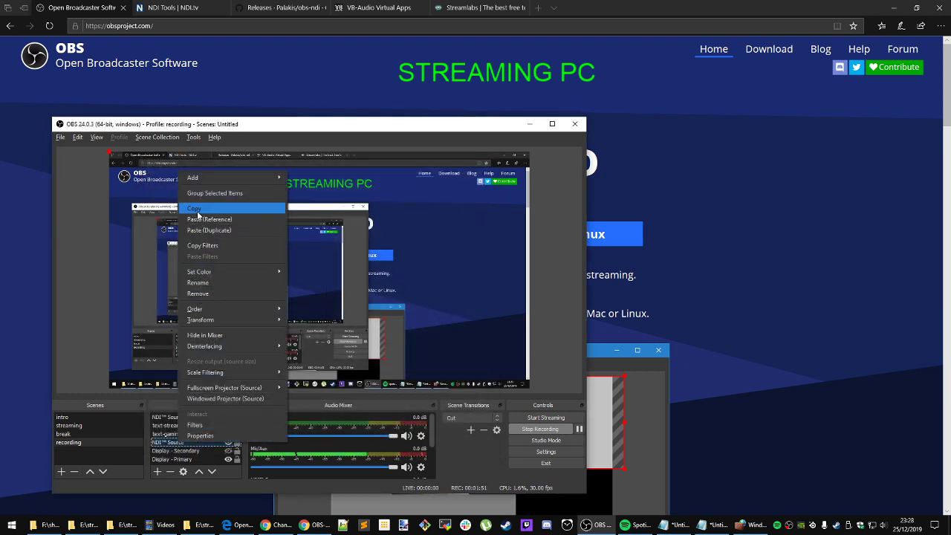
pyautogui.click(208, 293)
pyautogui.click(342, 328)
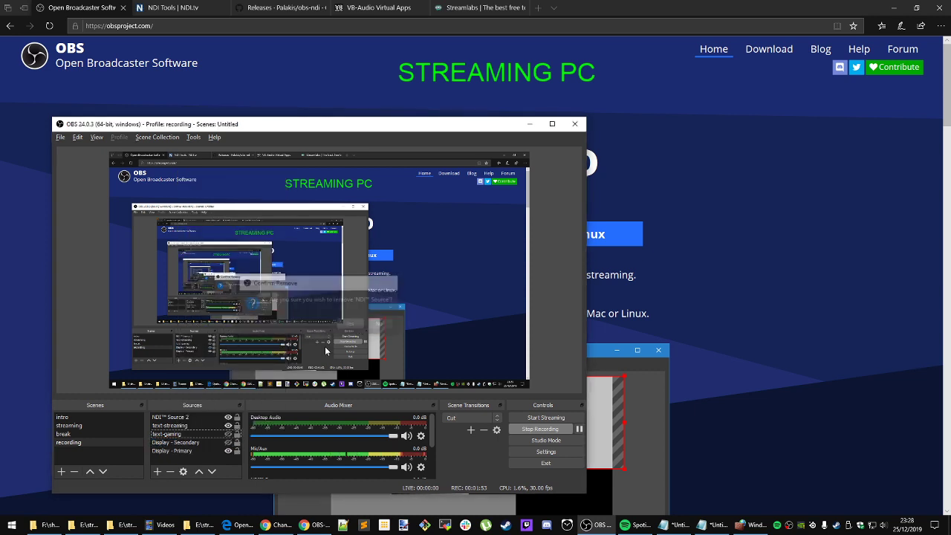
pyautogui.rightClick(190, 417)
pyautogui.click(211, 269)
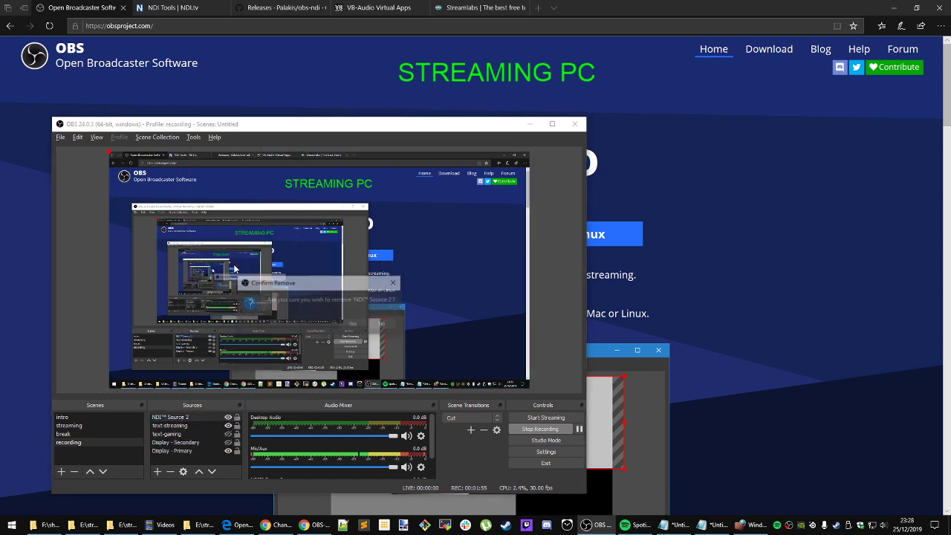
pyautogui.click(349, 324)
# Look at the NDI output settings under Tools and close them unchanged
pyautogui.click(193, 137)
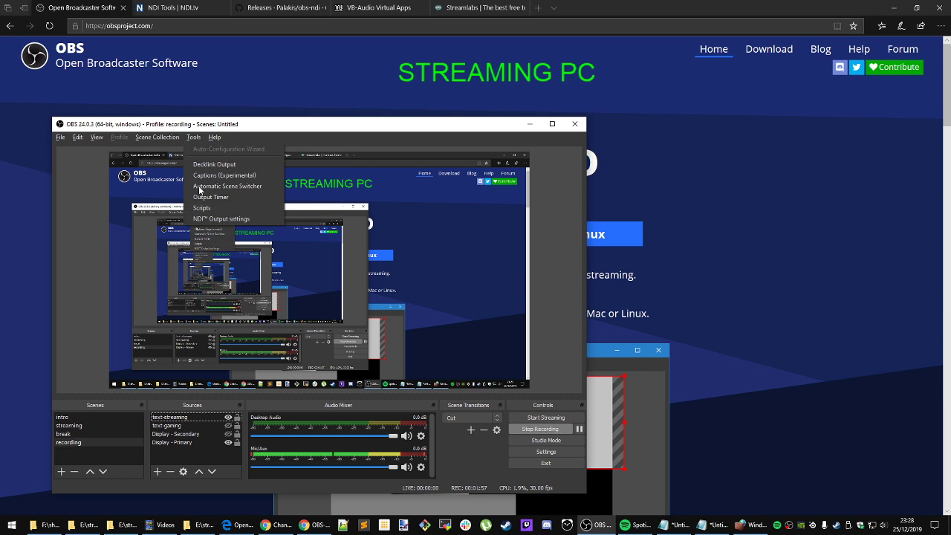
pyautogui.click(212, 220)
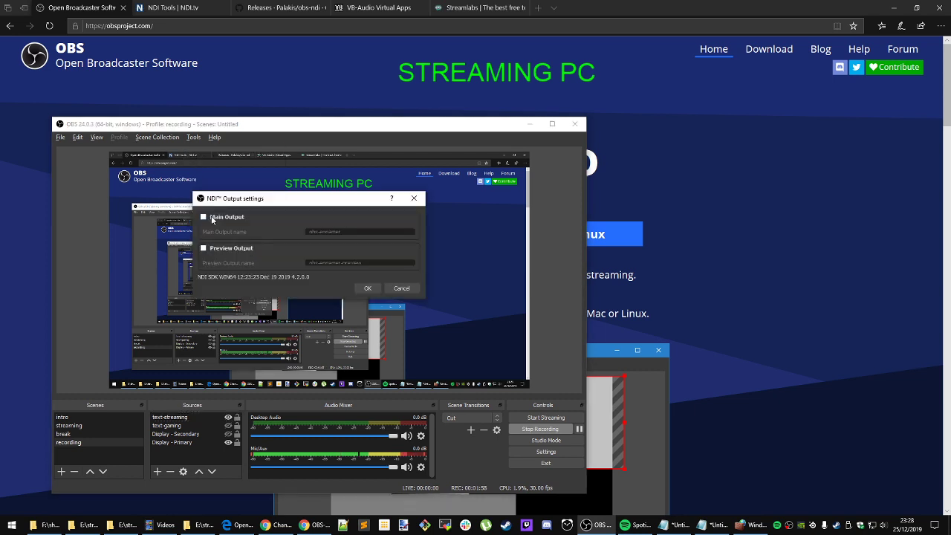
pyautogui.click(401, 288)
# Create a new NDI Source, browse its source-name list without choosing, and cancel its properties
pyautogui.click(158, 471)
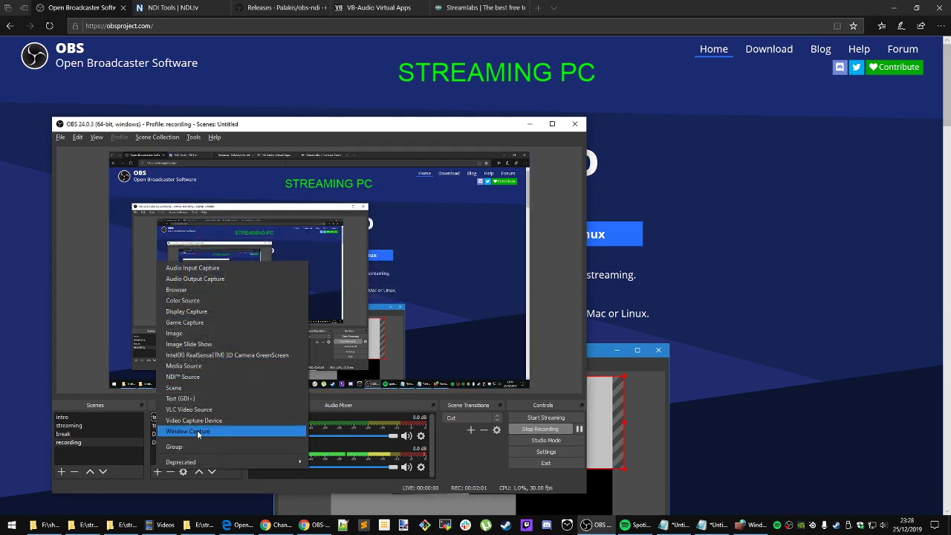
pyautogui.click(200, 378)
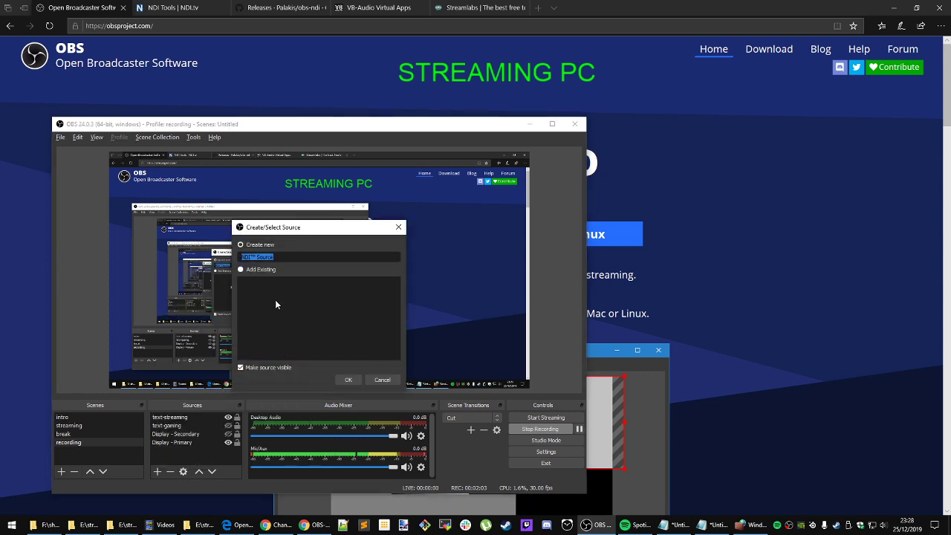
pyautogui.click(348, 382)
pyautogui.click(475, 357)
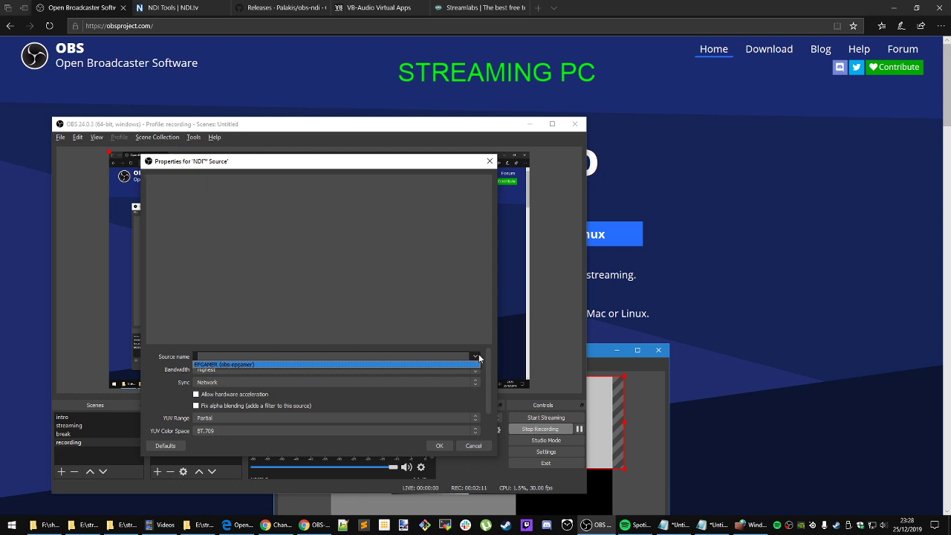
pyautogui.click(459, 382)
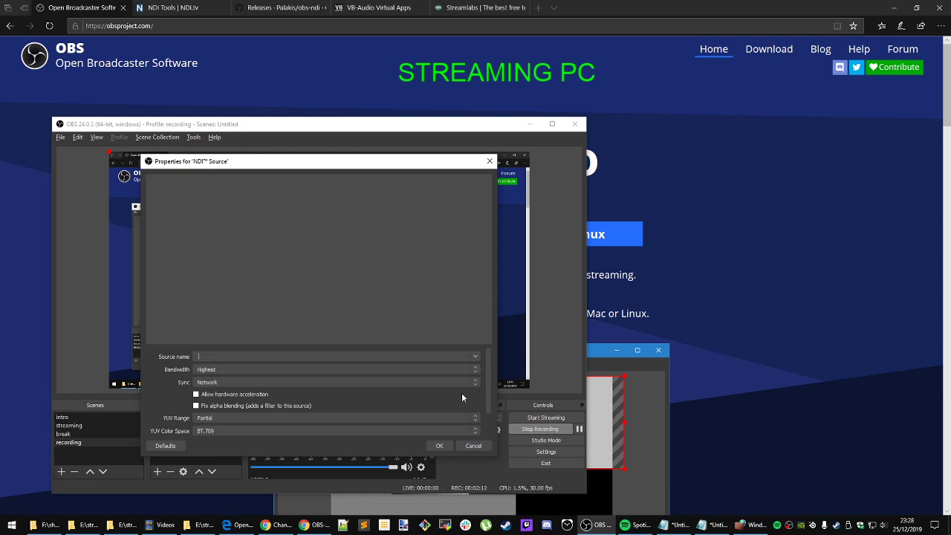
pyautogui.click(476, 356)
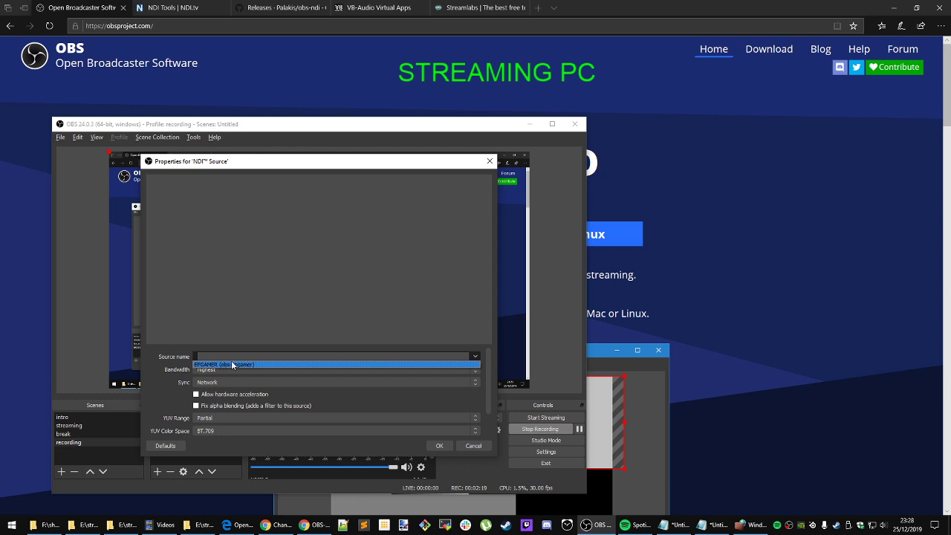
pyautogui.click(473, 353)
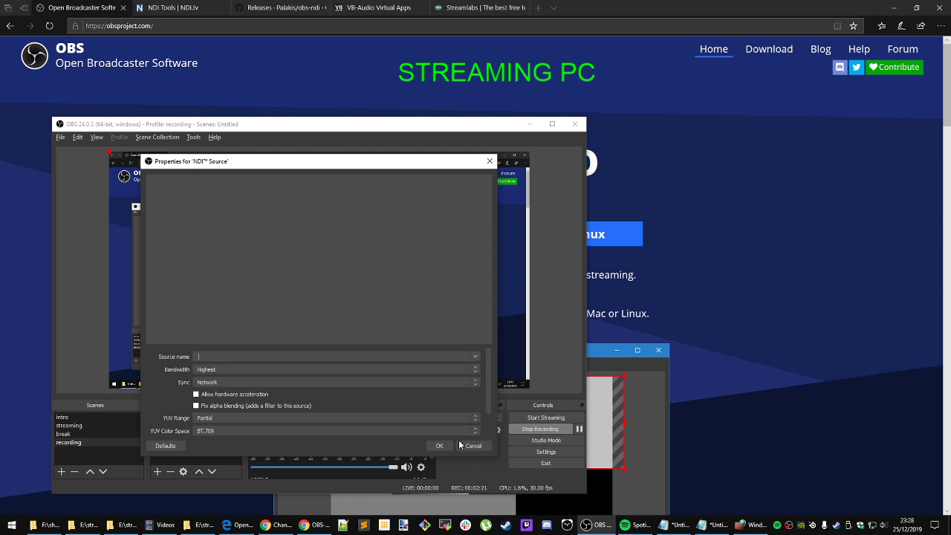
pyautogui.click(465, 444)
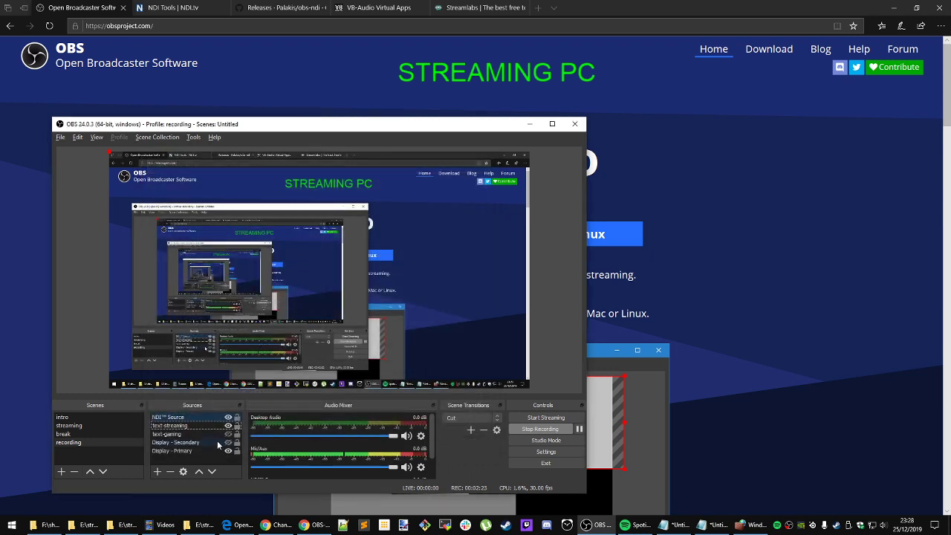
# Launch Virtual Input from the NDI 4 Tools folder in the Start menu
pyautogui.press('super')
pyautogui.scroll(-10, 112, 402)
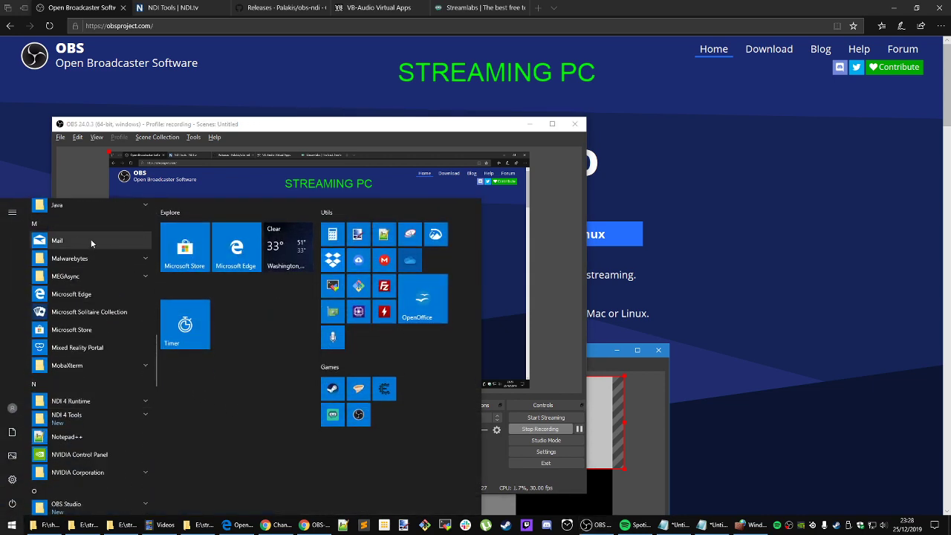
pyautogui.scroll(-4, 100, 357)
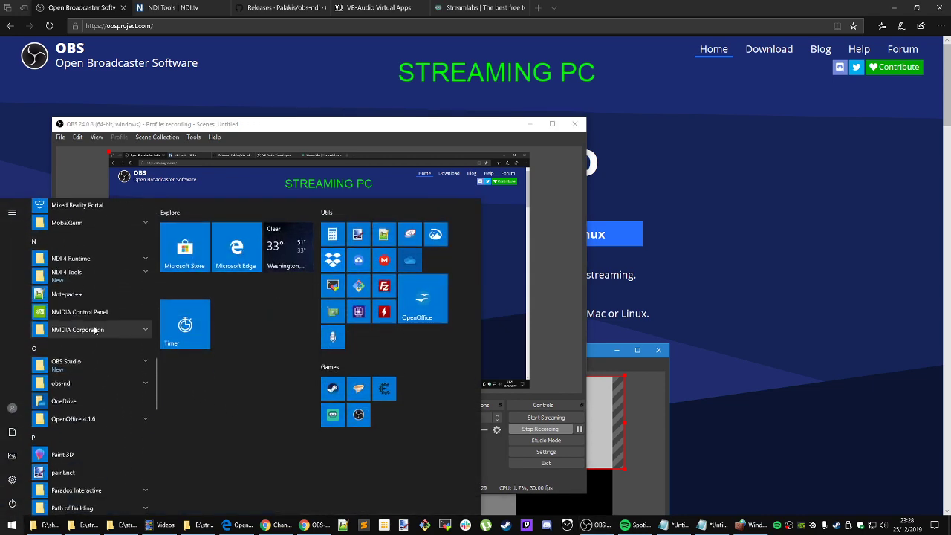
pyautogui.click(88, 275)
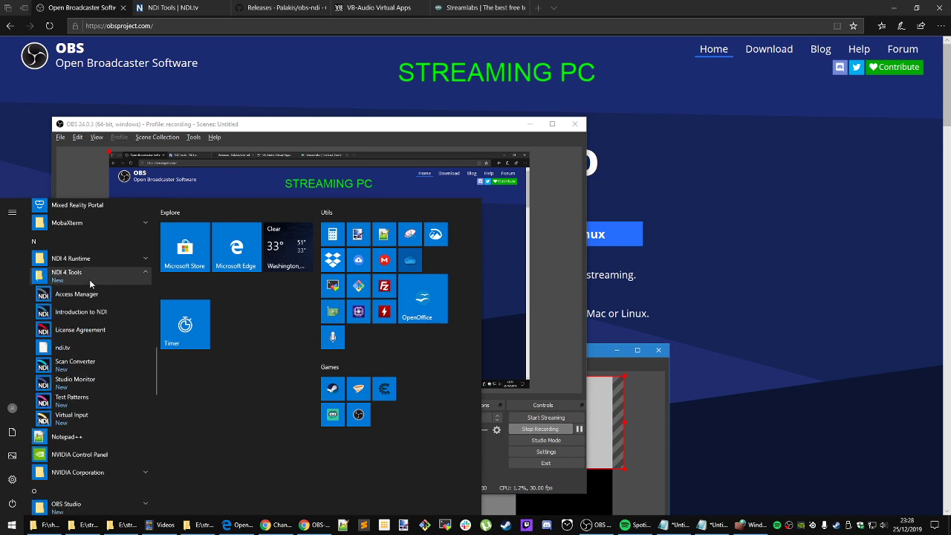
pyautogui.click(100, 417)
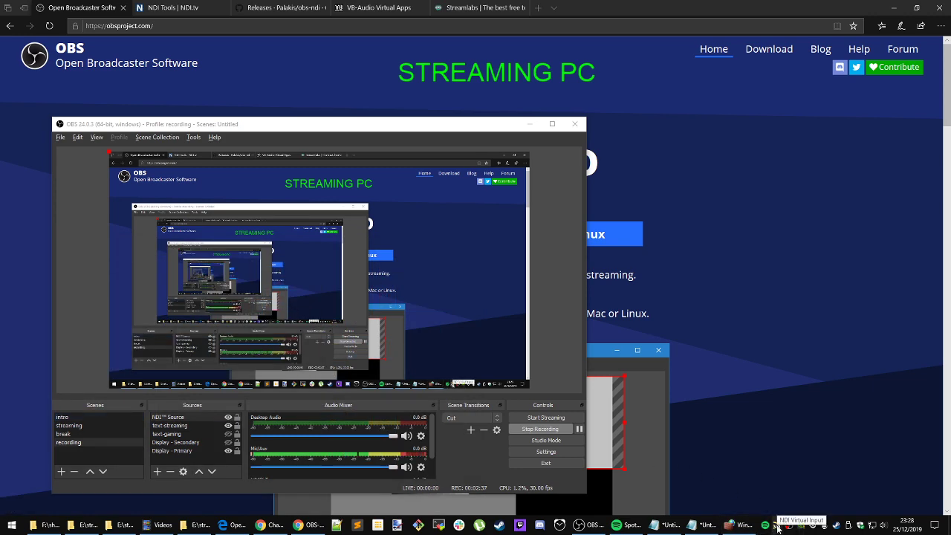
# Minimise OBS, see 'No NDI sources found' in the NDI Virtual Input tray menu, and choose Exit
pyautogui.click(588, 524)
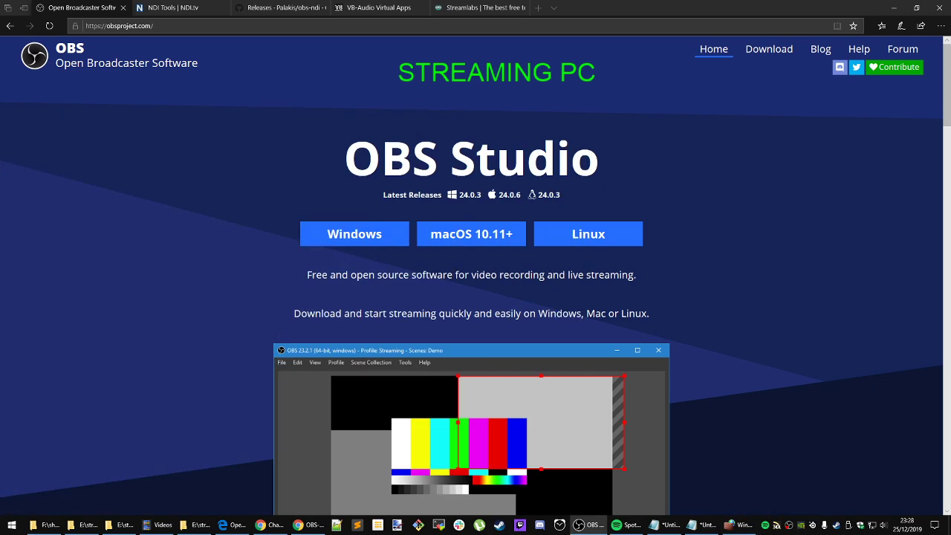
pyautogui.rightClick(776, 525)
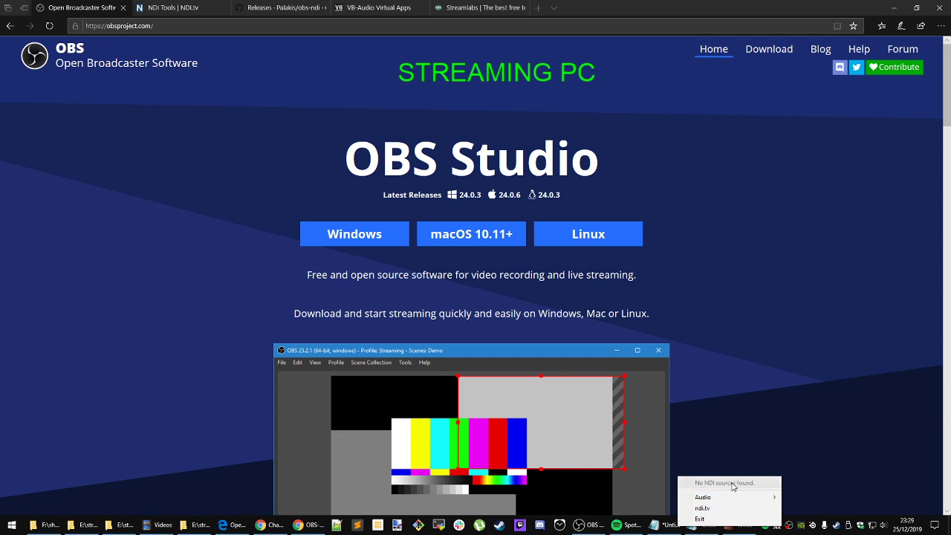
pyautogui.click(818, 465)
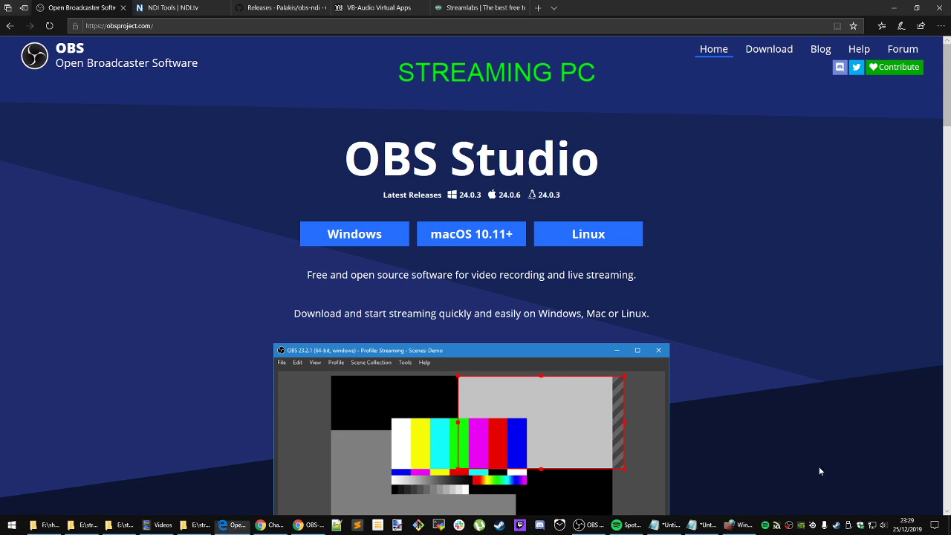
pyautogui.rightClick(780, 526)
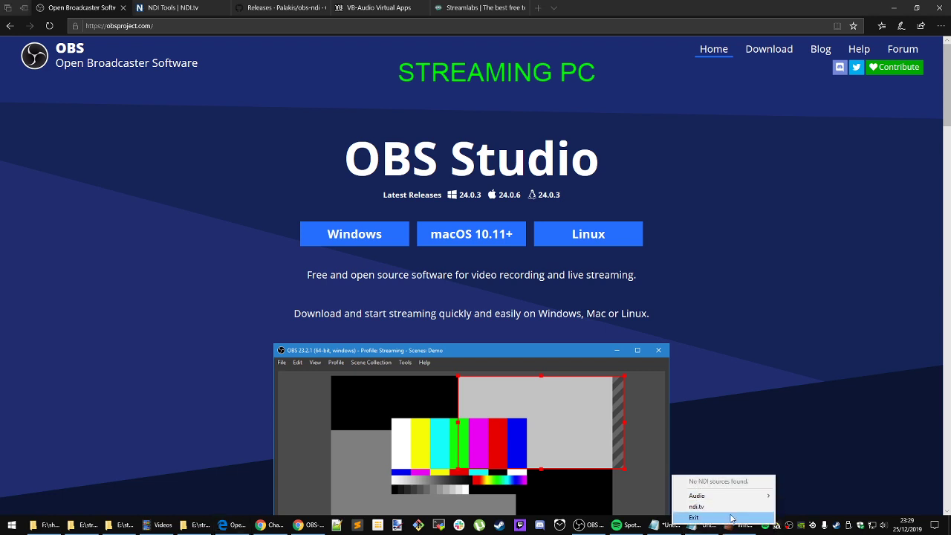
pyautogui.click(693, 517)
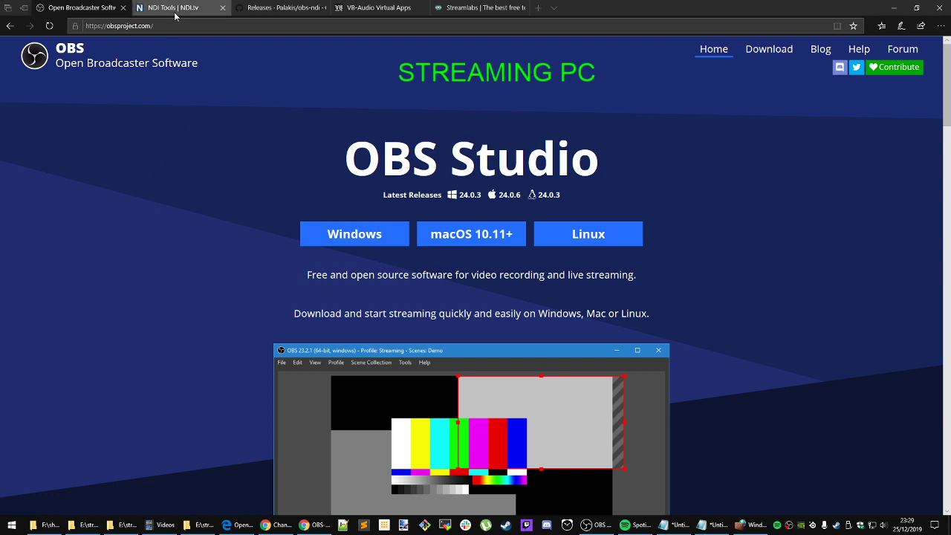
pyautogui.moveTo(176, 11)
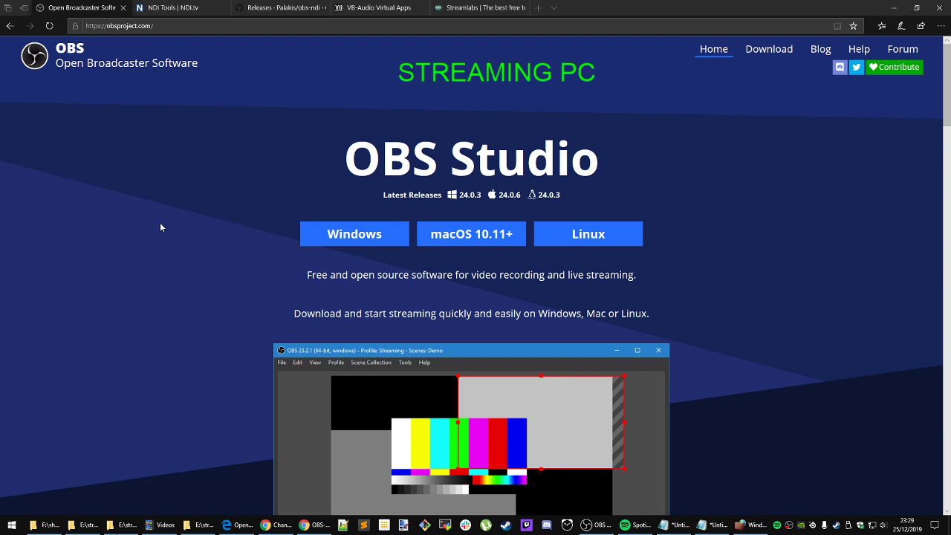
pyautogui.click(205, 13)
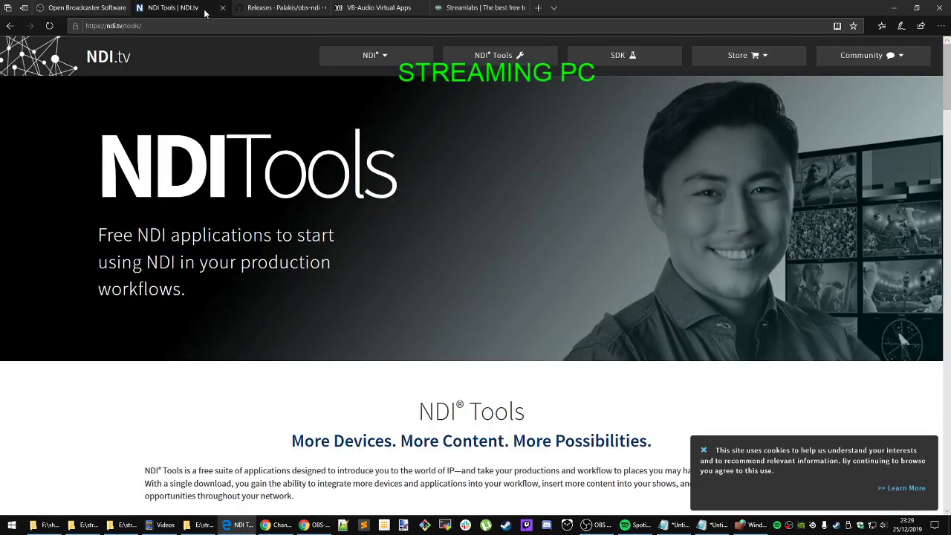
pyautogui.click(673, 524)
pyautogui.click(59, 135)
pyautogui.click(95, 8)
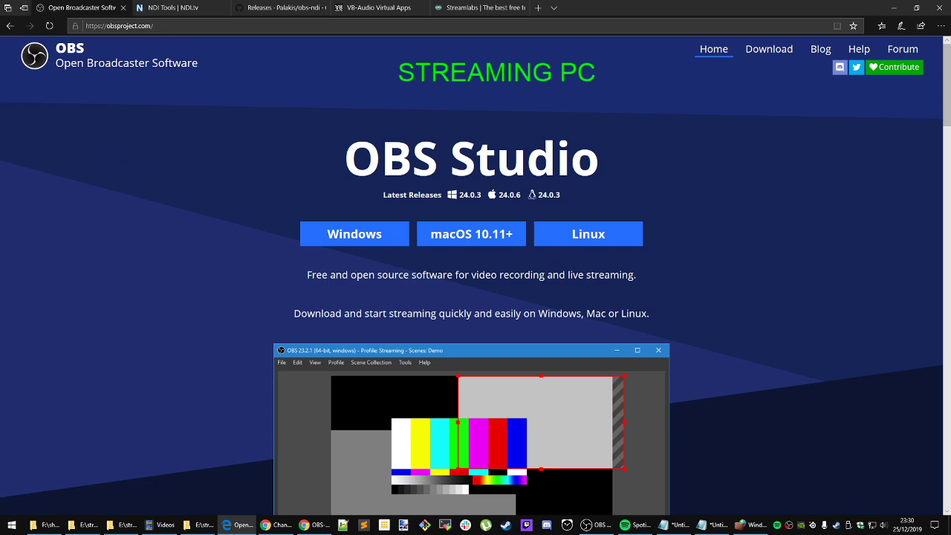
# Set the NDI Source's source name to EPGAMER (obs-epgamer), then switch back to the browser
pyautogui.hotkey('alt', 'Tab')
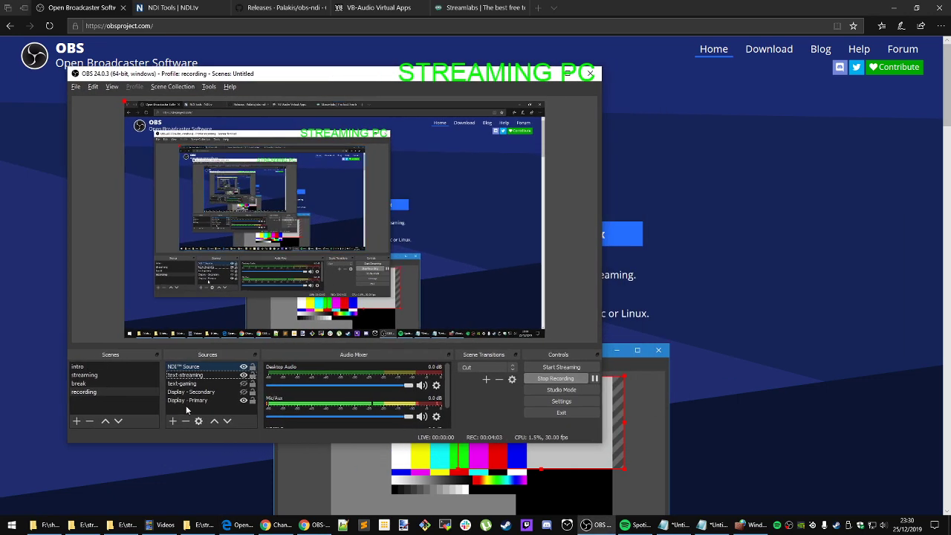
pyautogui.rightClick(202, 372)
pyautogui.click(214, 349)
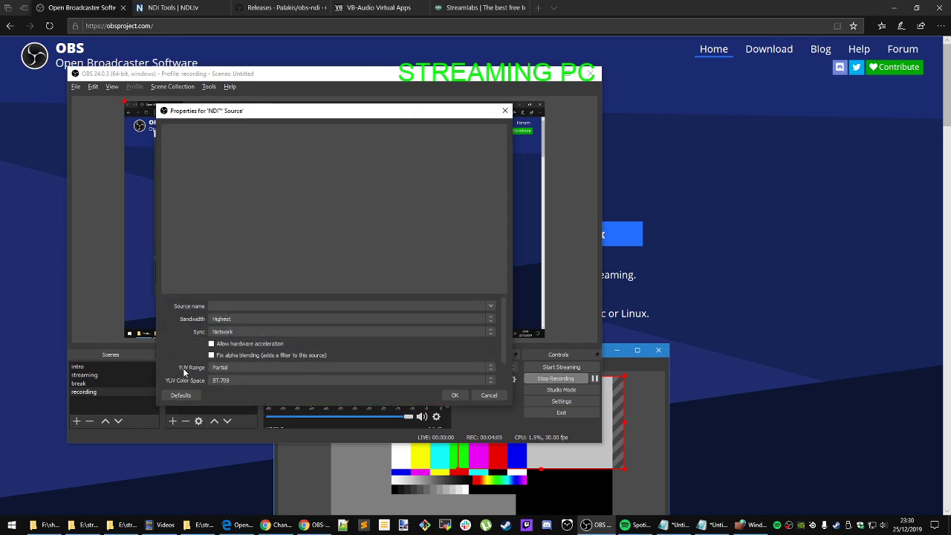
pyautogui.click(405, 305)
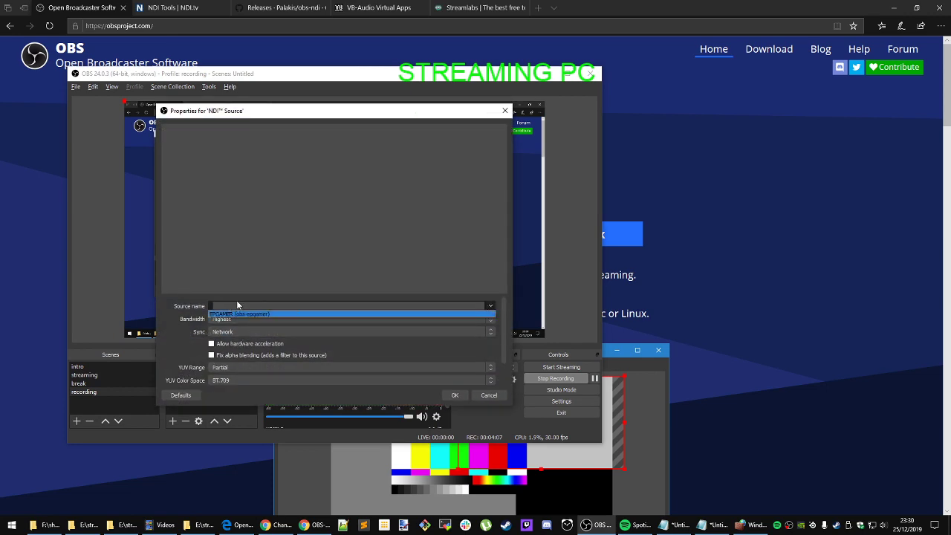
pyautogui.click(490, 312)
pyautogui.click(455, 394)
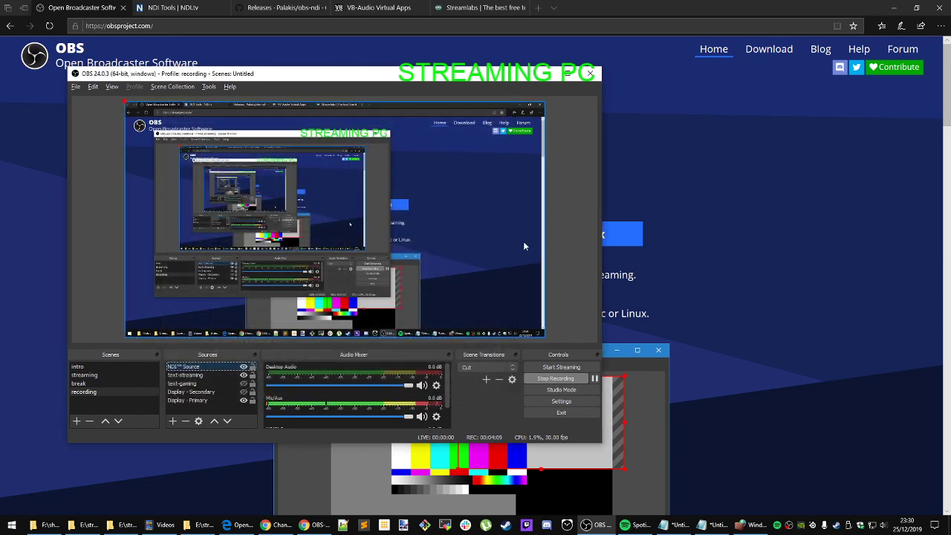
pyautogui.hotkey('alt', 'Tab')
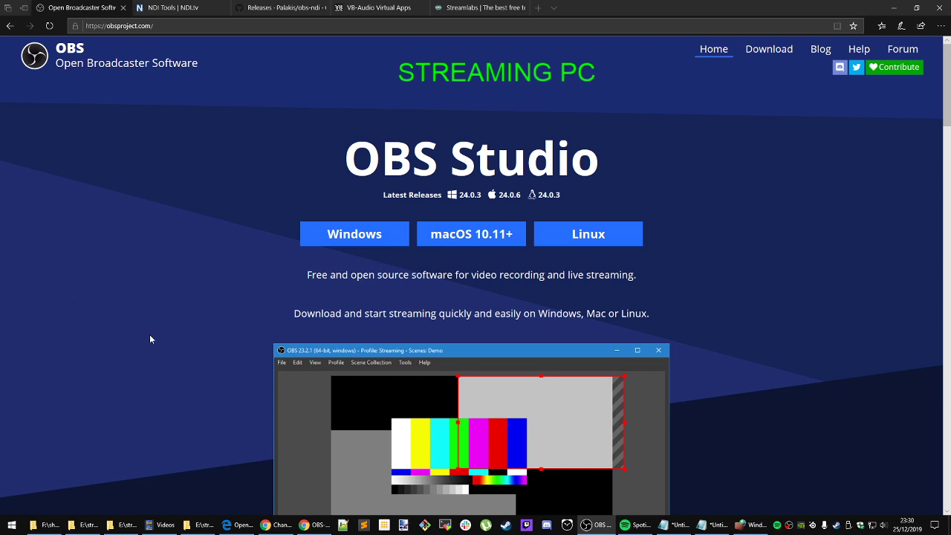
# Show and hide the Notepad notes, then switch Edge to the 'NDI Tools | NDI.tv' tab
pyautogui.click(703, 525)
pyautogui.click(703, 525)
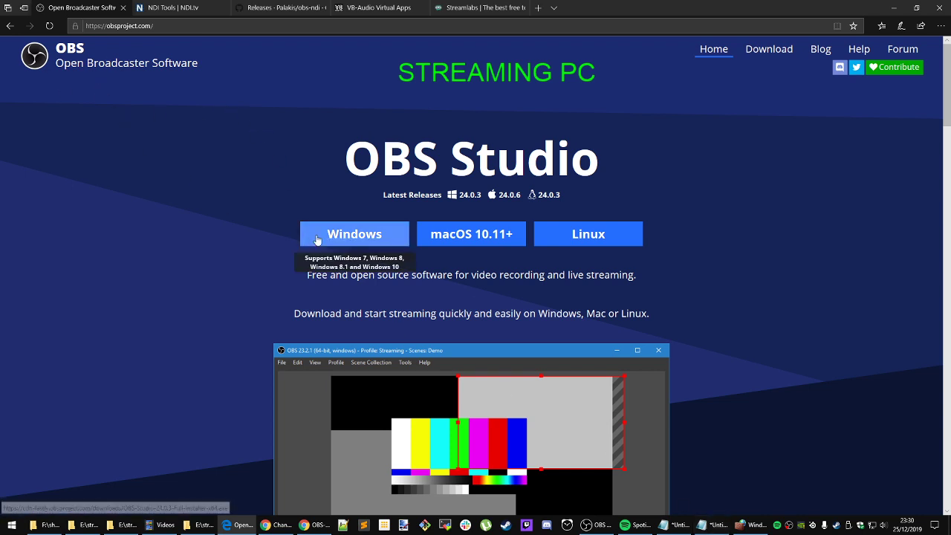
pyautogui.click(165, 9)
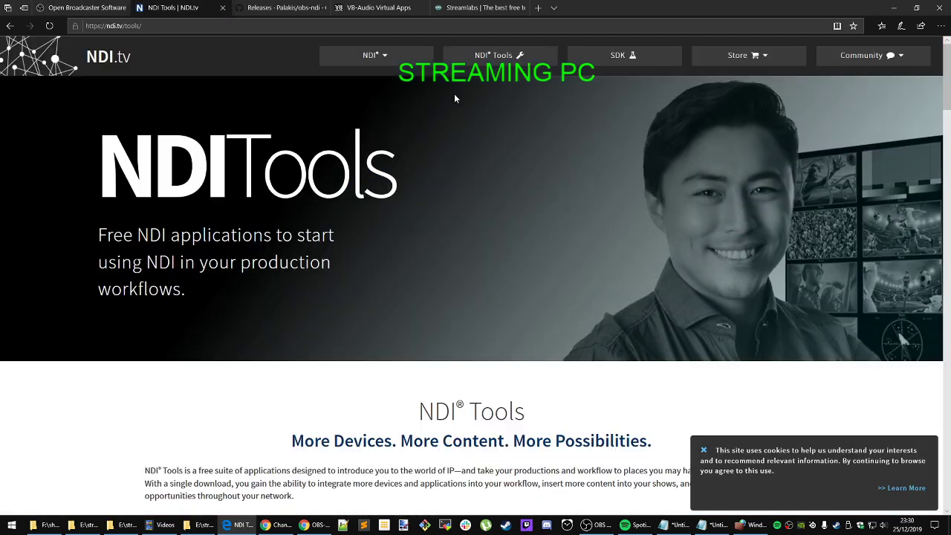